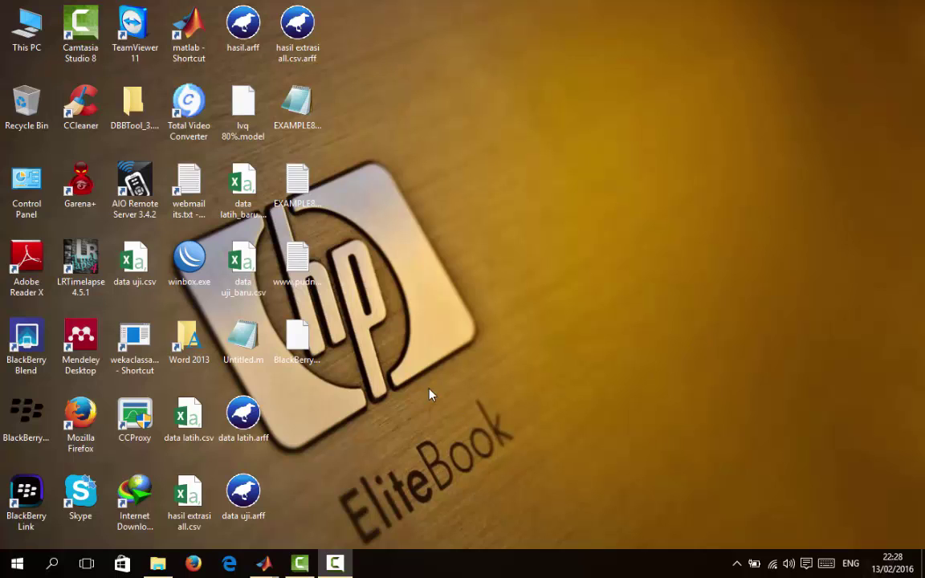
Step: Refresh the desktop and open the DBBTool_3.1.0.1 folder to view its six files
{"action": "right_click", "coordinate": [447, 343]}
{"action": "left_click", "coordinate": [488, 384]}
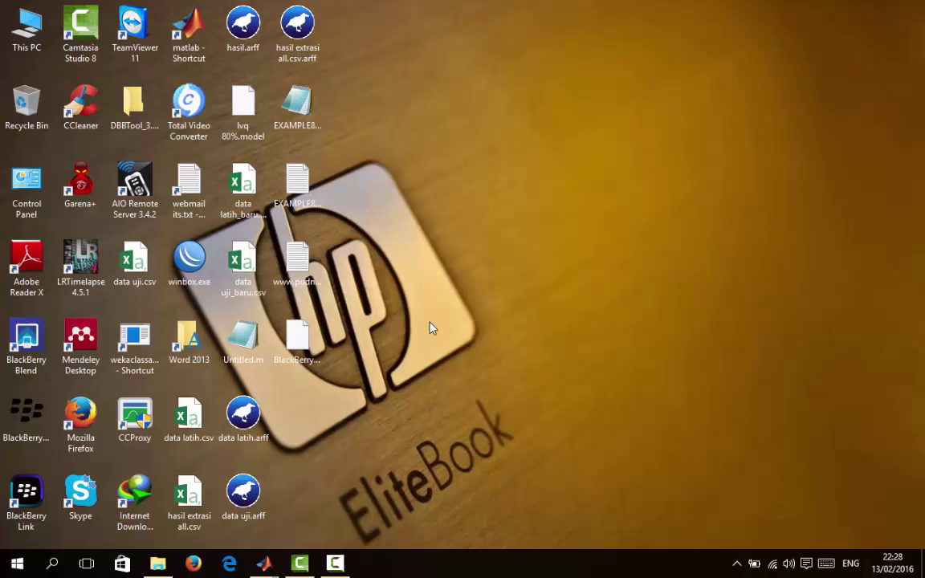
{"action": "double_click", "coordinate": [151, 120]}
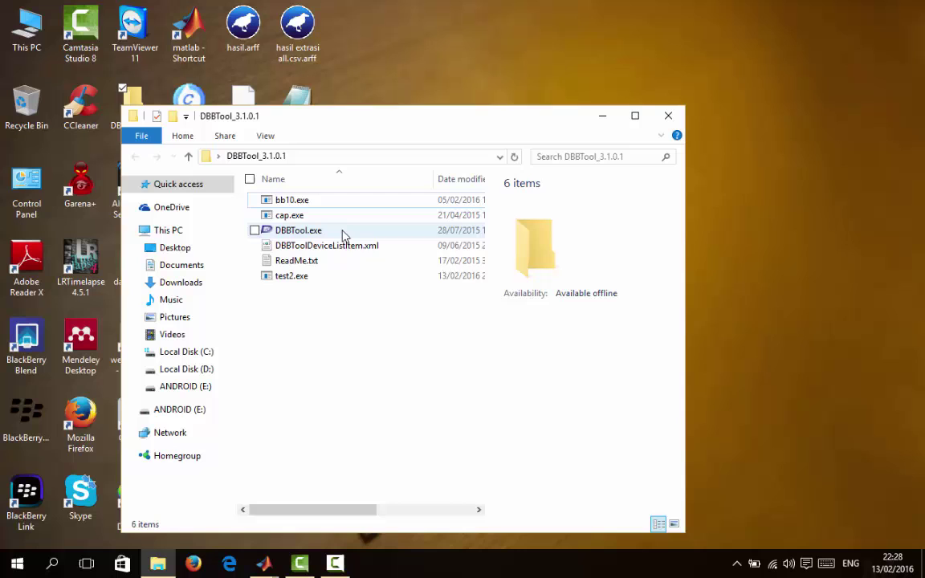
{"action": "left_click", "coordinate": [604, 119]}
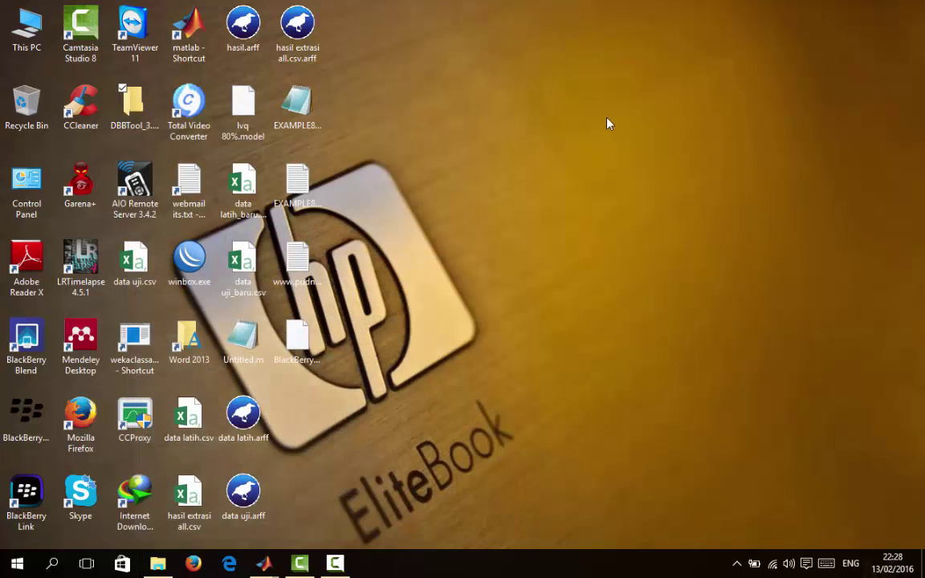
{"action": "right_click", "coordinate": [527, 256]}
{"action": "left_click", "coordinate": [564, 298]}
{"action": "right_click", "coordinate": [567, 294]}
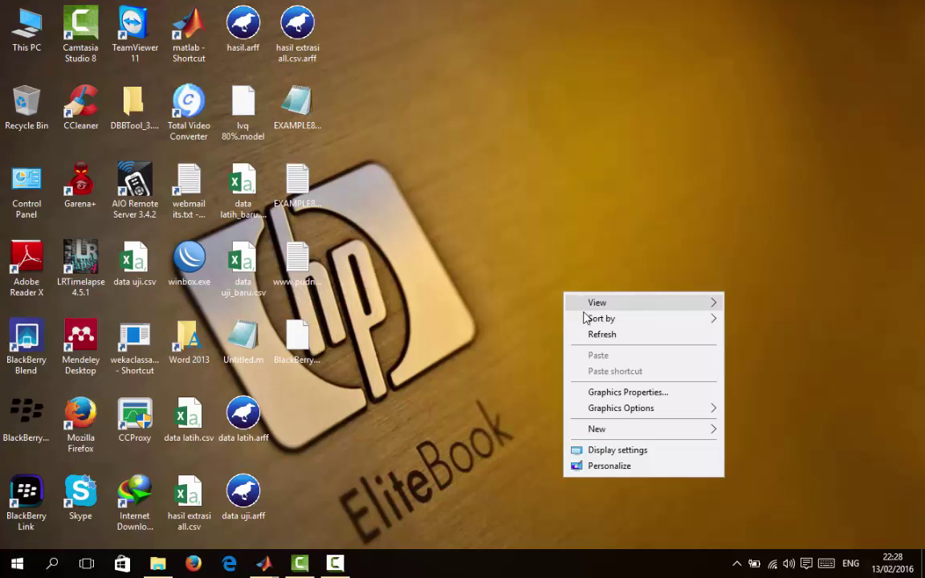
{"action": "left_click", "coordinate": [592, 332]}
{"action": "right_click", "coordinate": [524, 291]}
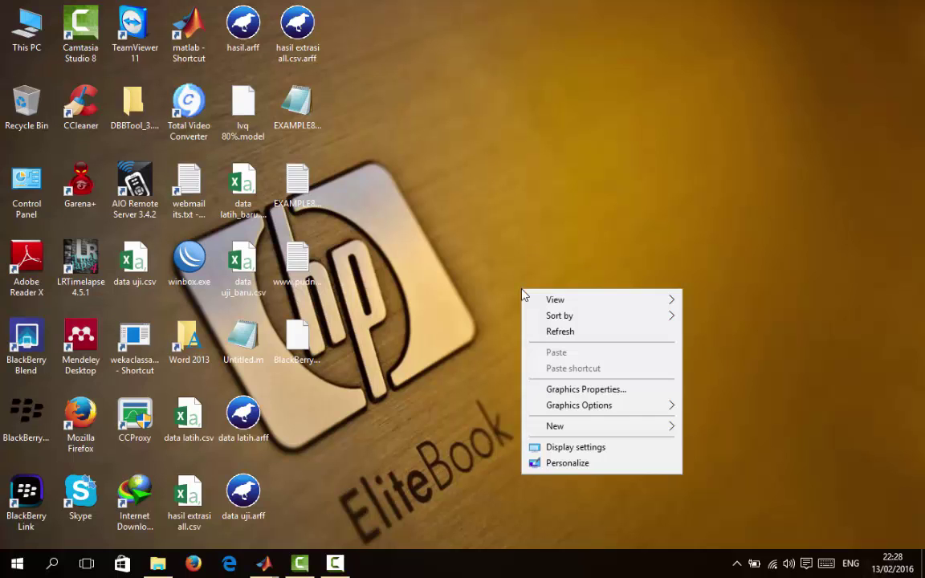
{"action": "left_click", "coordinate": [570, 335]}
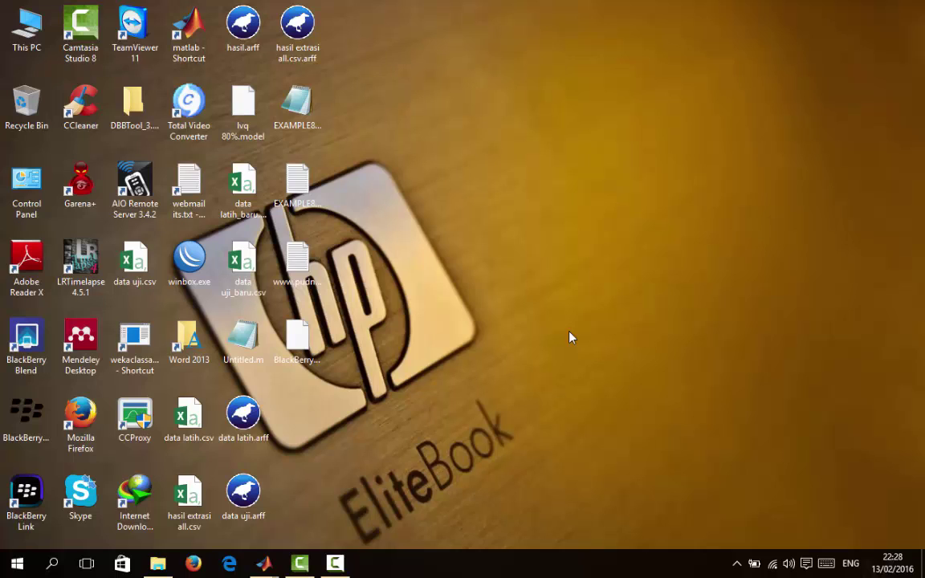
{"action": "right_click", "coordinate": [570, 335]}
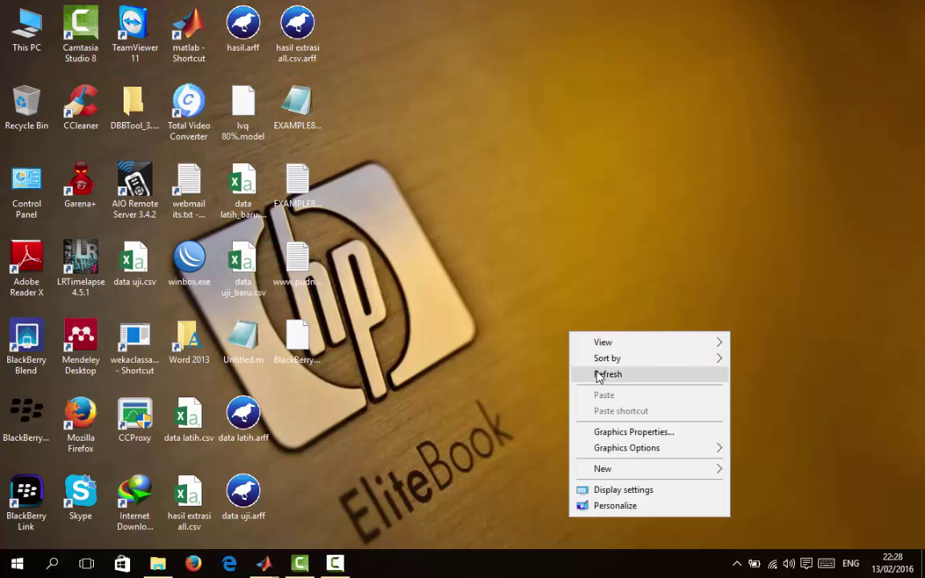
{"action": "left_click", "coordinate": [595, 376]}
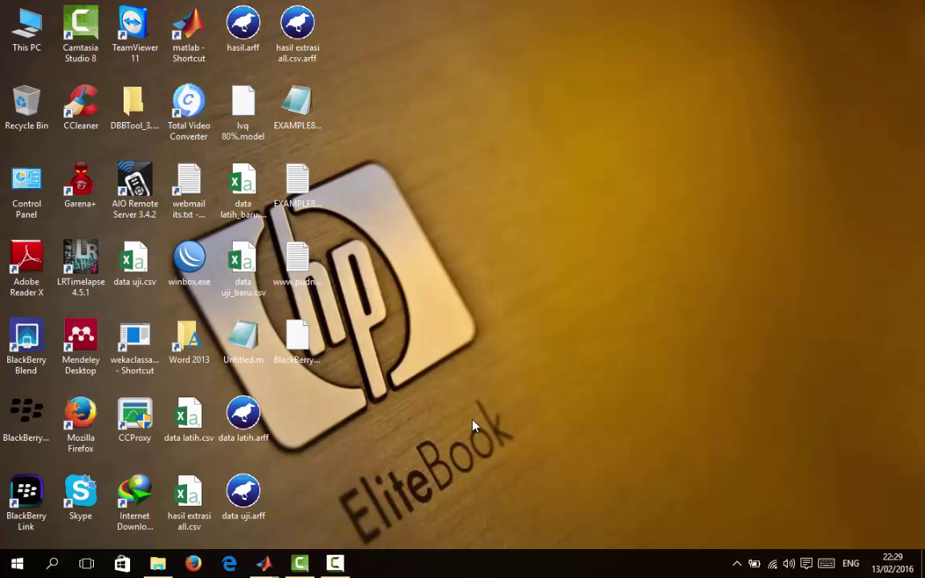
Step: Open Firefox and Edge, close Edge's yalla-shoot.com tab, then dismiss both browsers
{"action": "left_click", "coordinate": [193, 568]}
{"action": "left_click", "coordinate": [230, 563]}
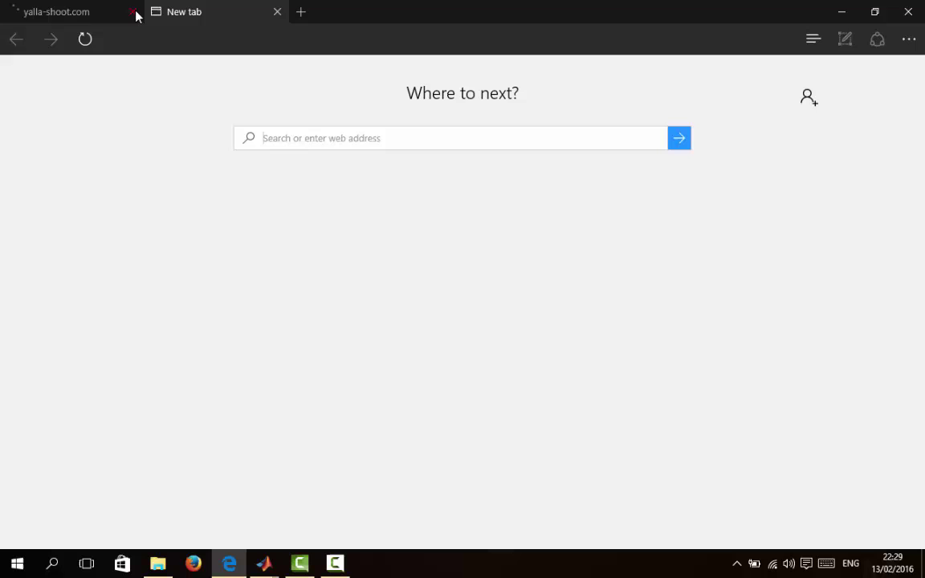
{"action": "left_click", "coordinate": [134, 12]}
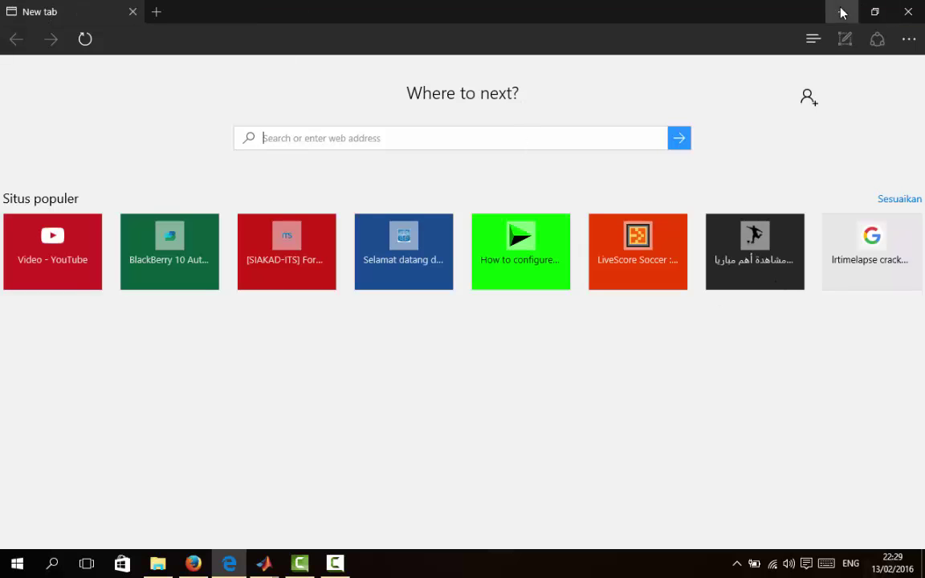
{"action": "left_click", "coordinate": [842, 12]}
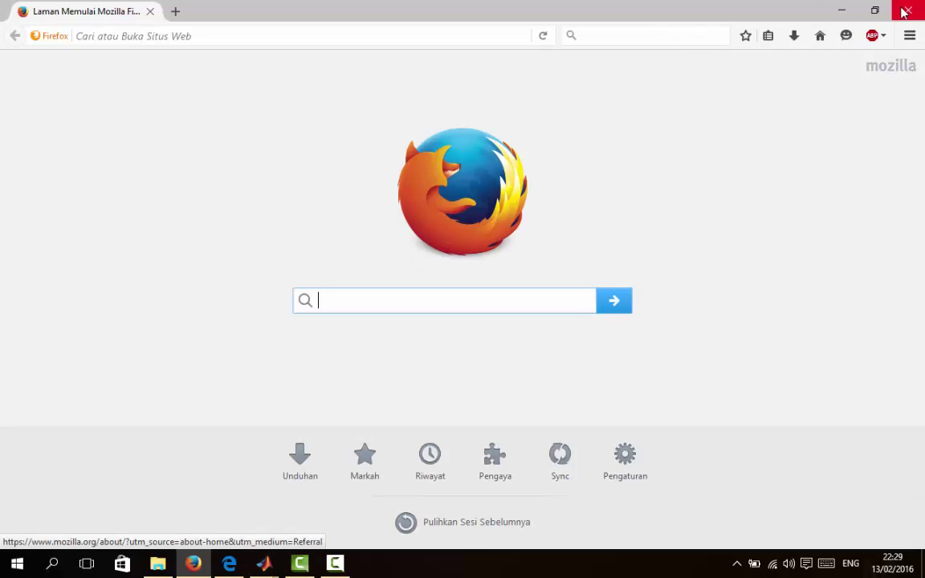
{"action": "left_click", "coordinate": [905, 11]}
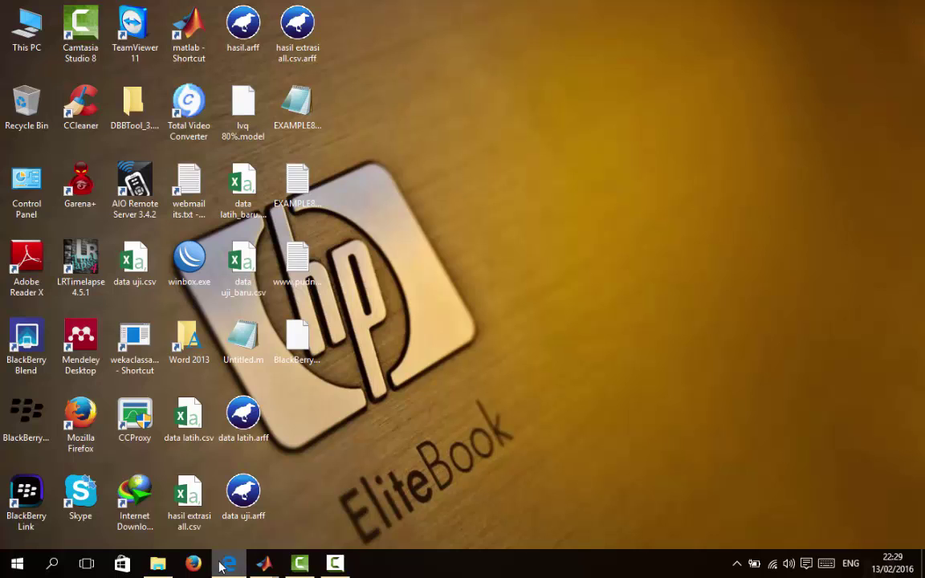
{"action": "right_click", "coordinate": [506, 302]}
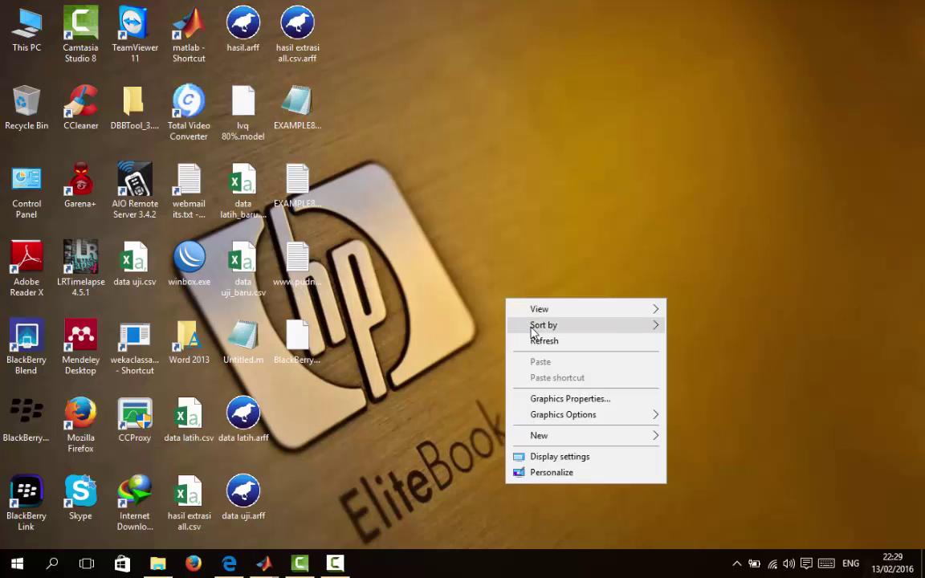
{"action": "left_click", "coordinate": [537, 340]}
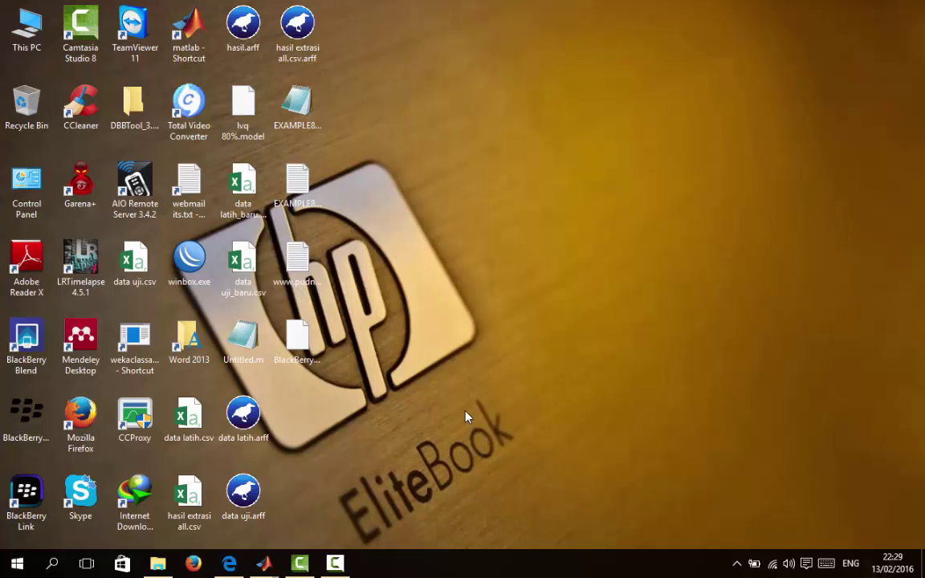
{"action": "right_click", "coordinate": [483, 392]}
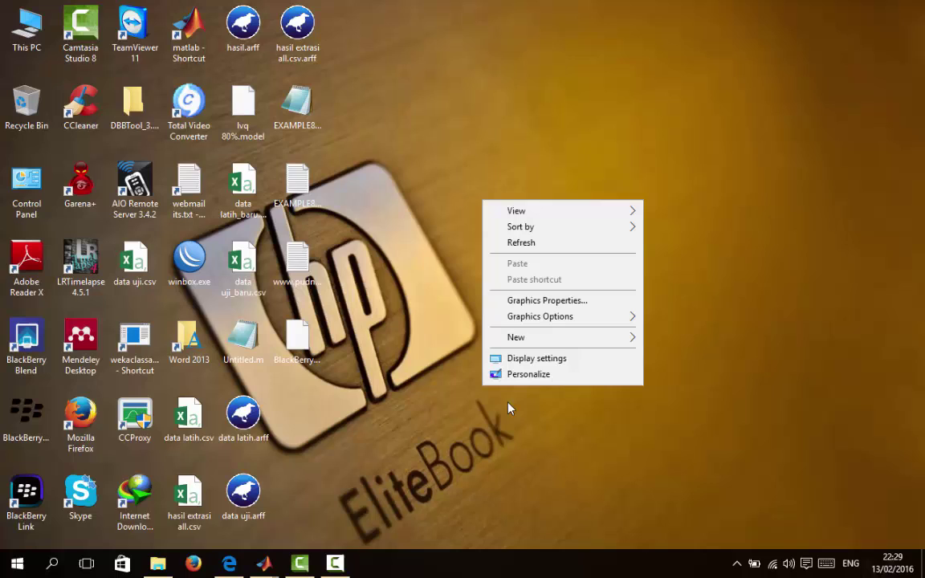
{"action": "left_click", "coordinate": [530, 246]}
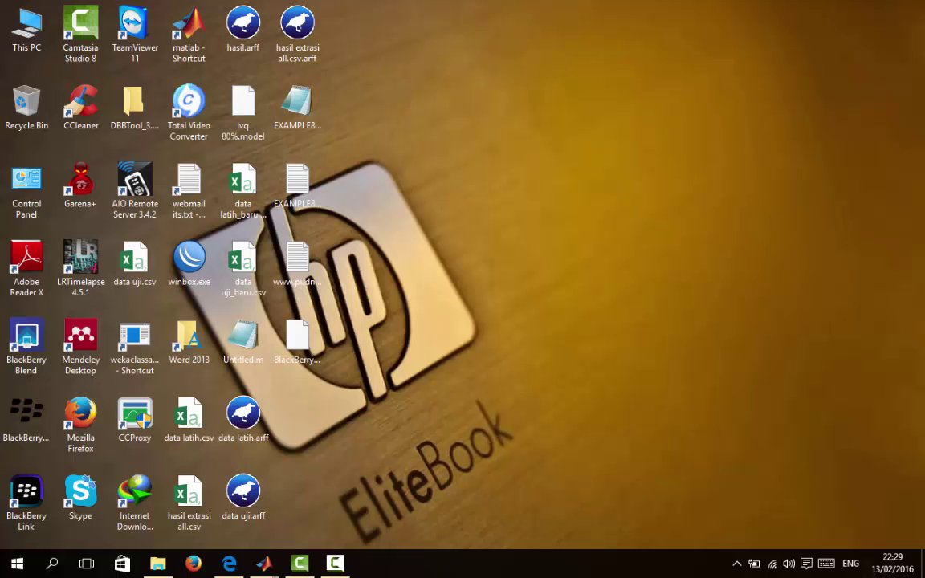
Step: Open the DBBTool_3.1.0.1 folder and launch DBBTool.exe from it
{"action": "double_click", "coordinate": [126, 112]}
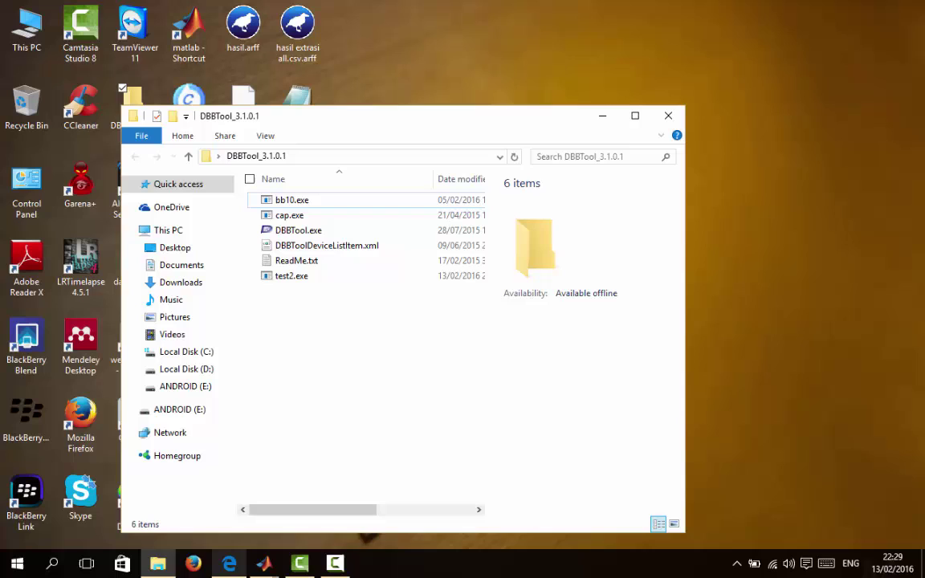
{"action": "left_click", "coordinate": [739, 567]}
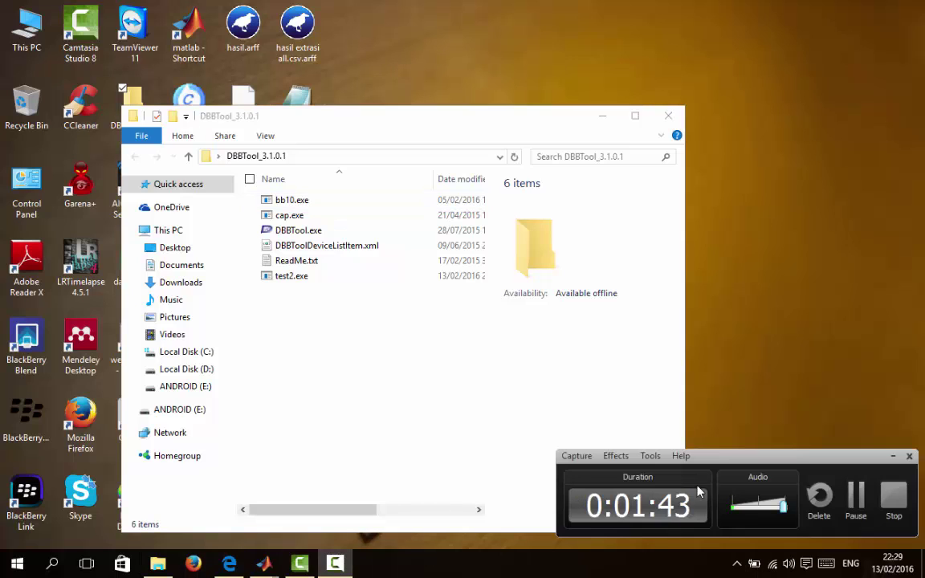
{"action": "left_click", "coordinate": [856, 498]}
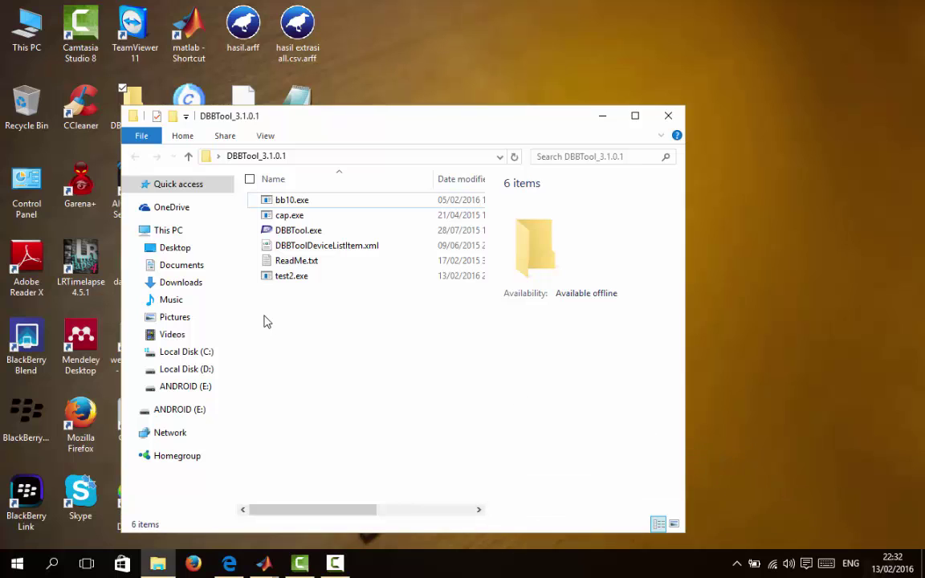
{"action": "double_click", "coordinate": [281, 233]}
Step: Allow DBBTool past the security warning and load the qc8960.factory_sfi OS file into slot 1
{"action": "left_click", "coordinate": [522, 303]}
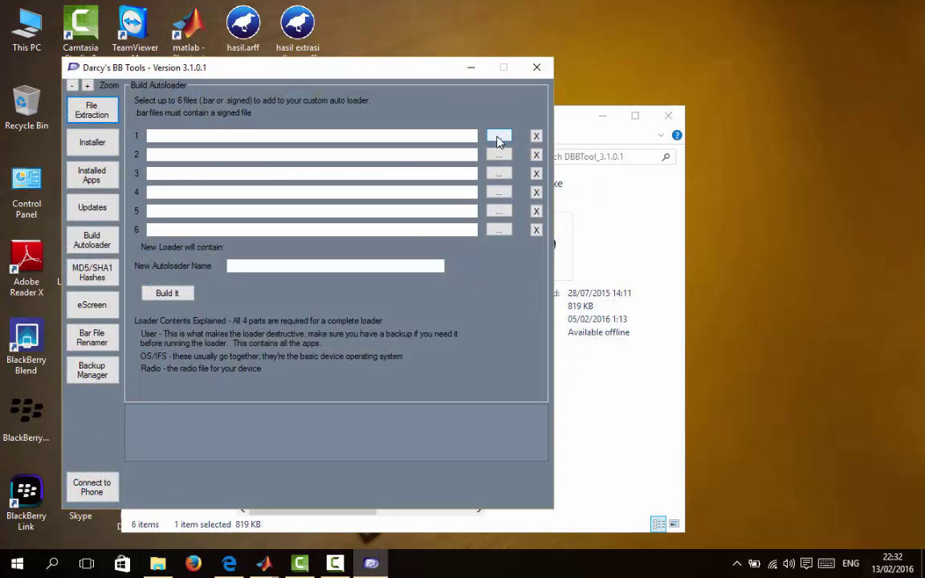
{"action": "left_click", "coordinate": [498, 138]}
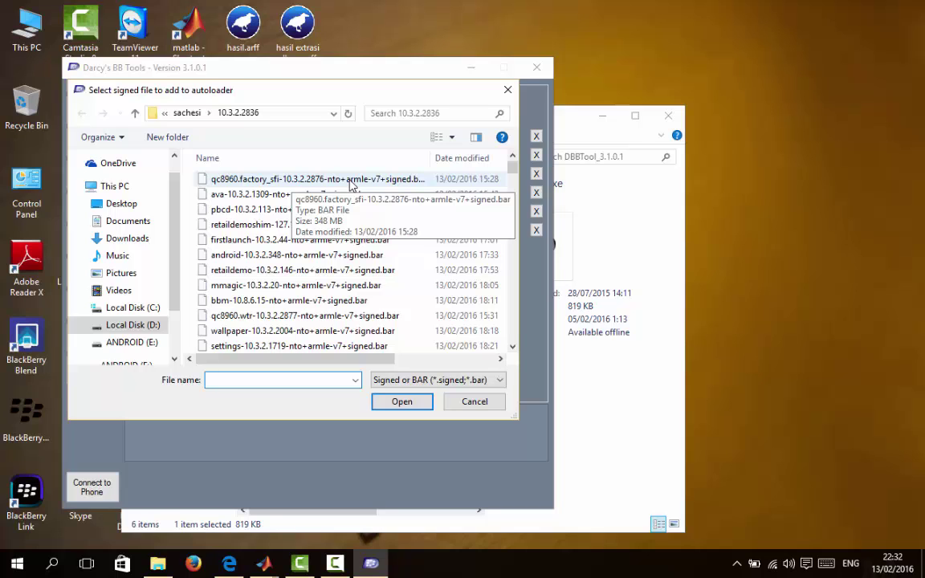
{"action": "left_click", "coordinate": [351, 181]}
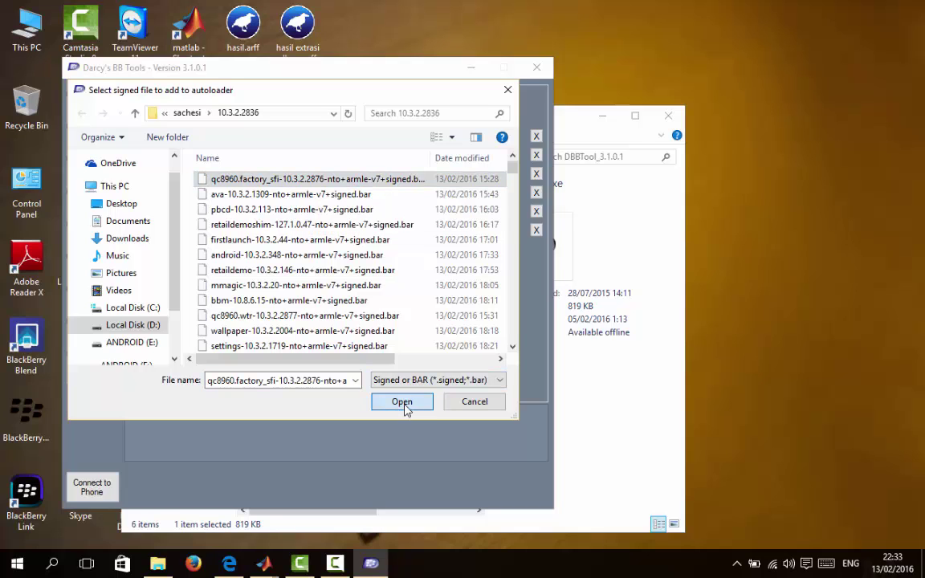
{"action": "left_click", "coordinate": [402, 402]}
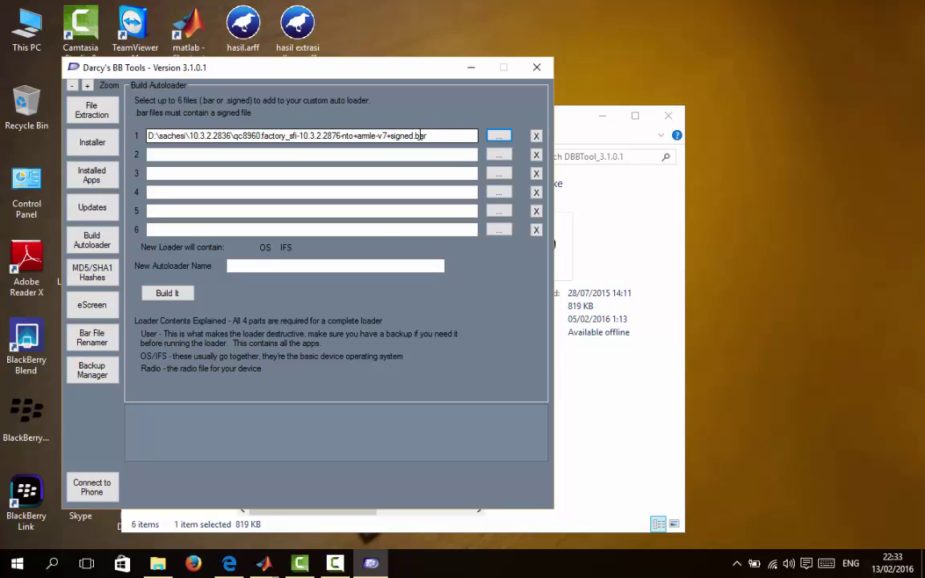
Step: Load the qc8960.wtr radio .bar file into autoloader slot 2
{"action": "left_click", "coordinate": [498, 154]}
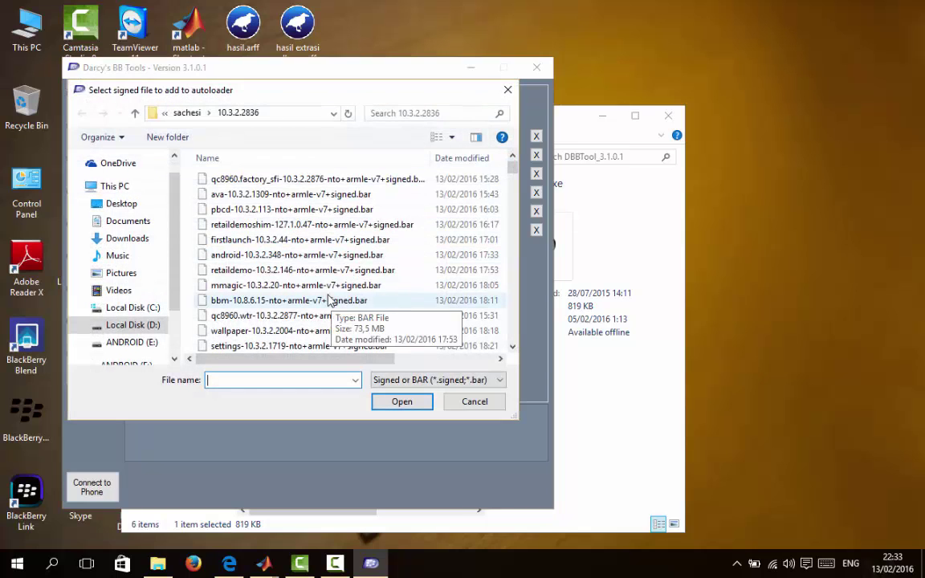
{"action": "left_click", "coordinate": [280, 318]}
{"action": "left_click", "coordinate": [402, 402]}
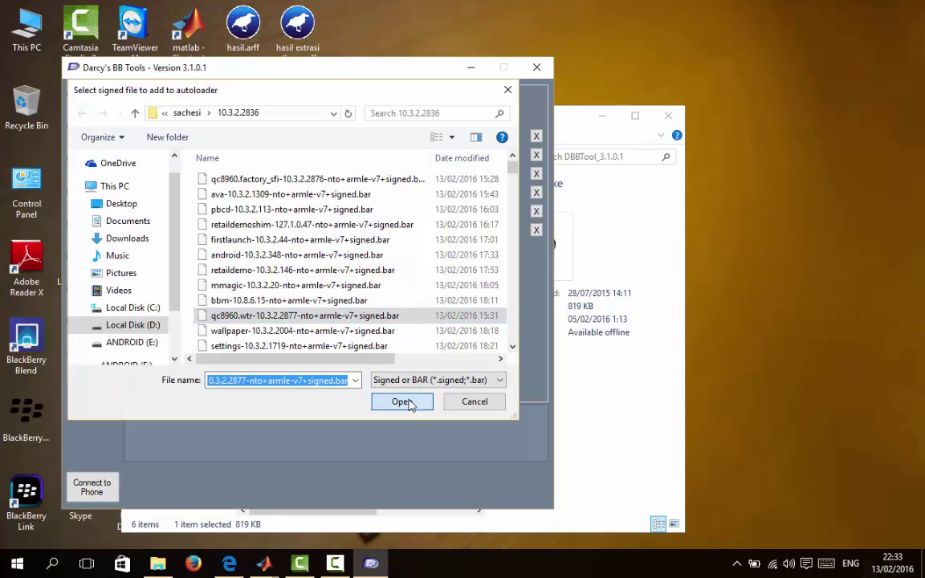
{"action": "left_click", "coordinate": [253, 267]}
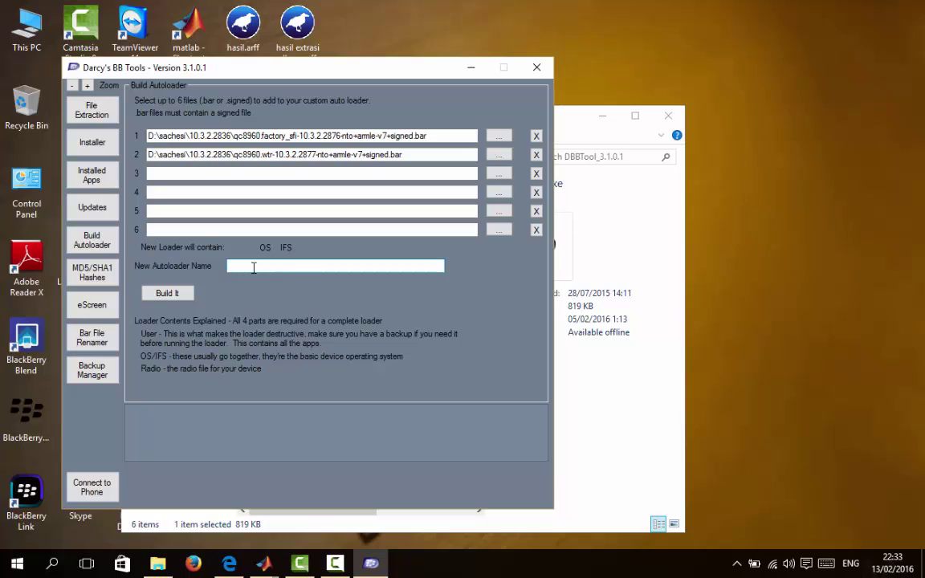
Step: Name the new autoloader 'q10autoloader' and start the build
{"action": "type", "text": "q10autoloader"}
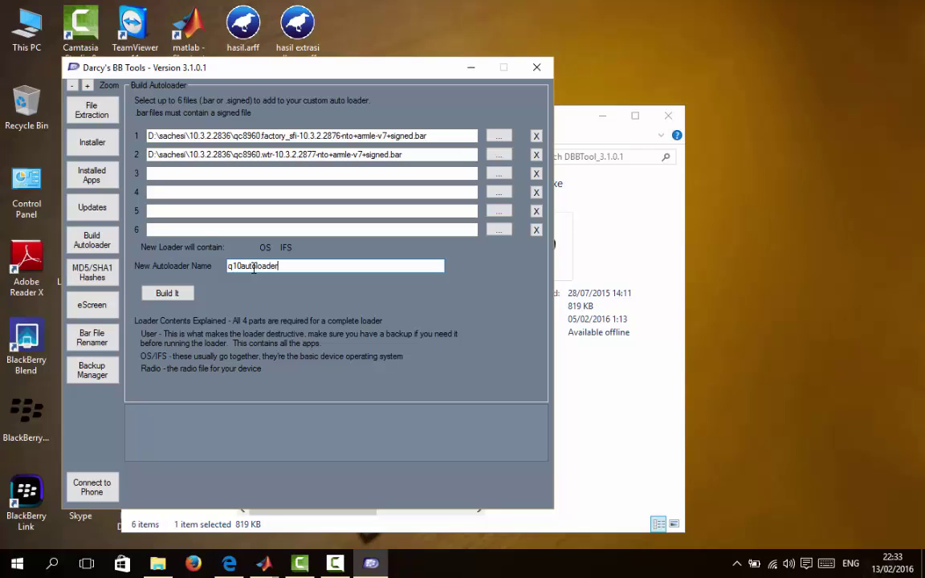
{"action": "left_click", "coordinate": [178, 295]}
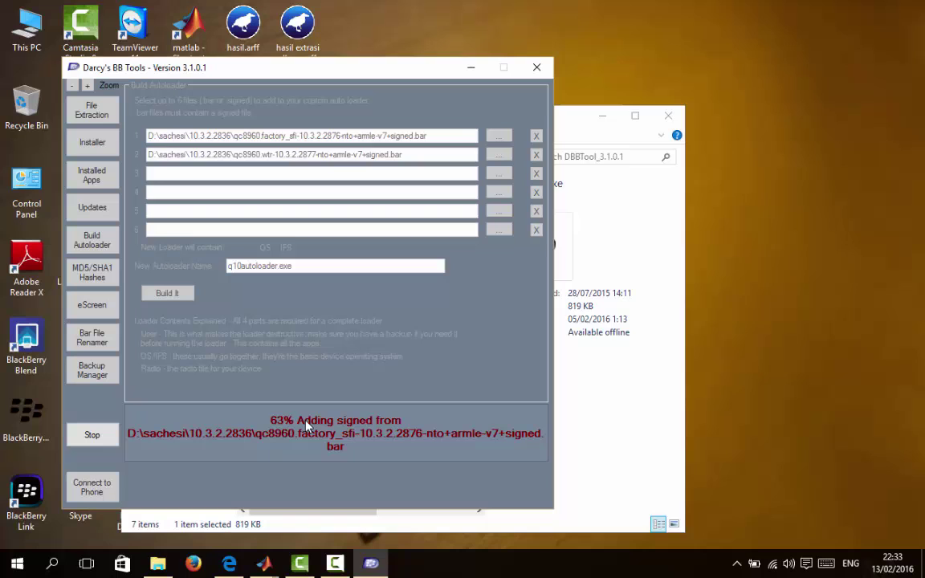
Step: Move the folder and BB Tools windows aside until the q10autoloader.exe build reports Done
{"action": "left_click", "coordinate": [603, 116]}
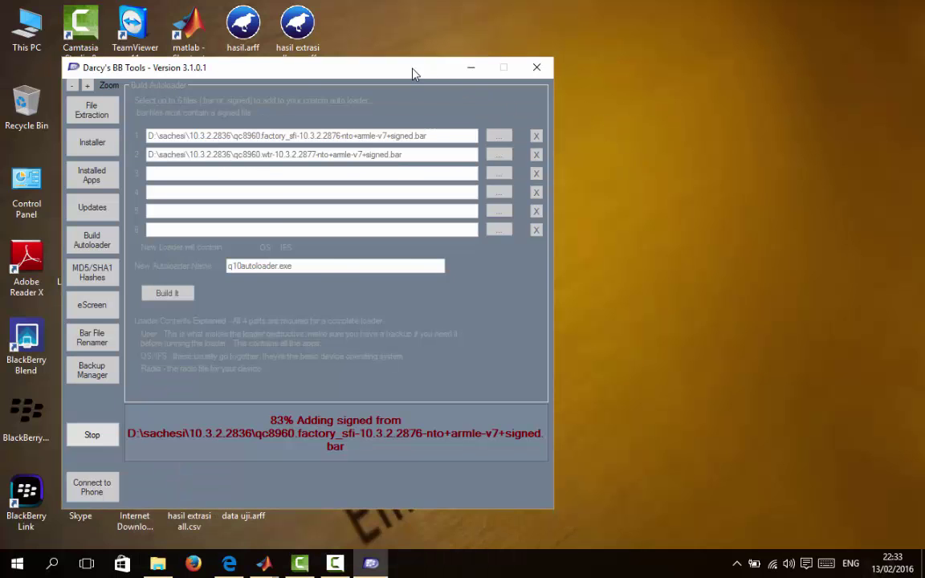
{"action": "left_click_drag", "start_coordinate": [413, 75], "coordinate": [534, 75]}
{"action": "left_click_drag", "start_coordinate": [452, 75], "coordinate": [482, 49]}
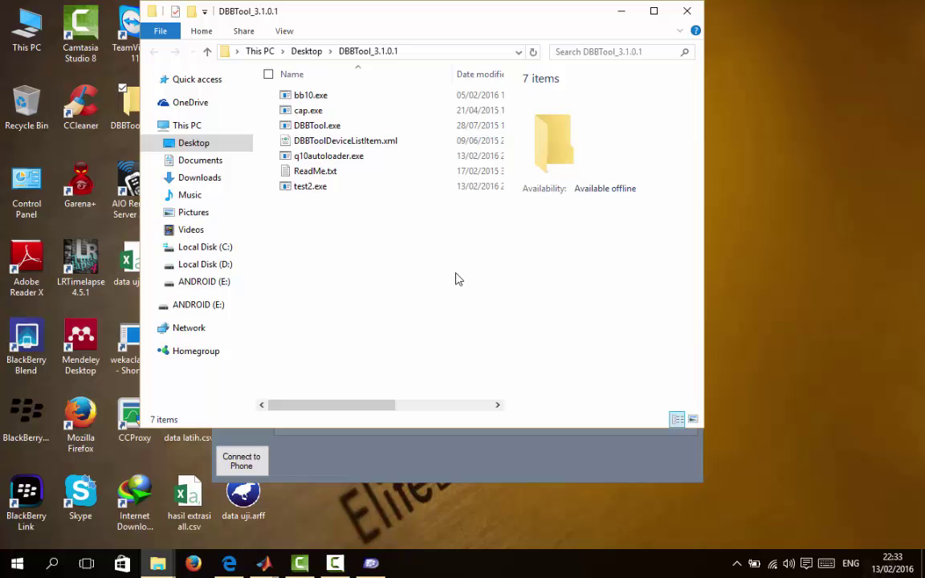
{"action": "left_click", "coordinate": [621, 12]}
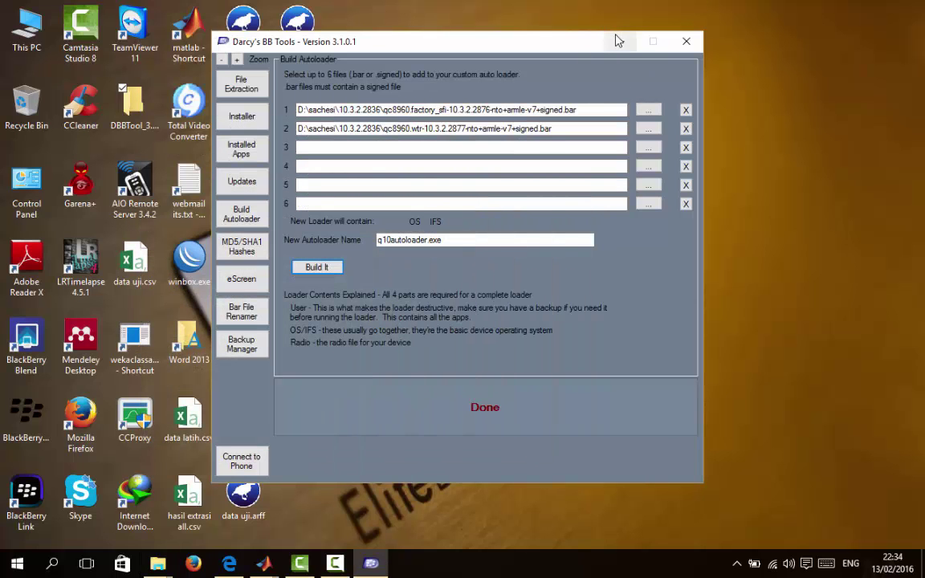
{"action": "left_click", "coordinate": [618, 40]}
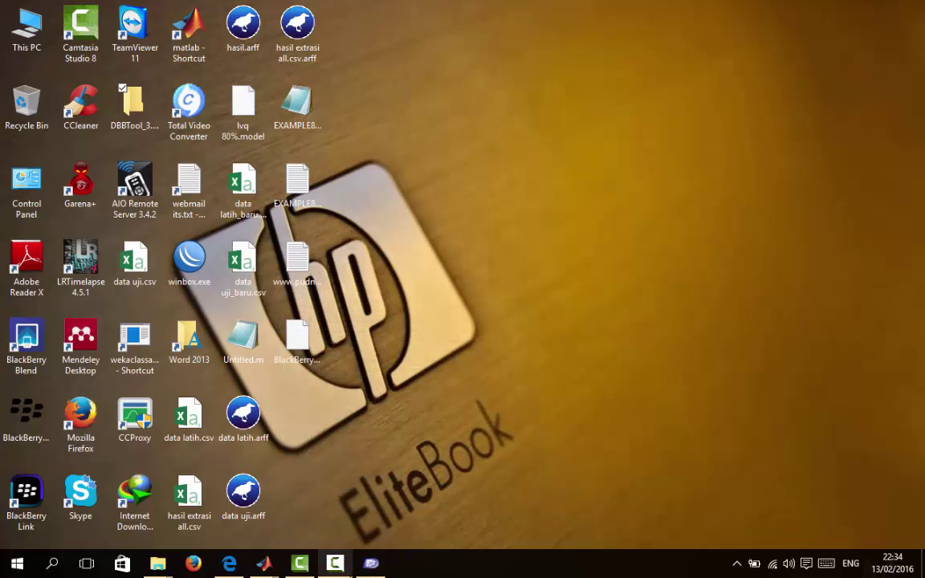
{"action": "left_click", "coordinate": [370, 563]}
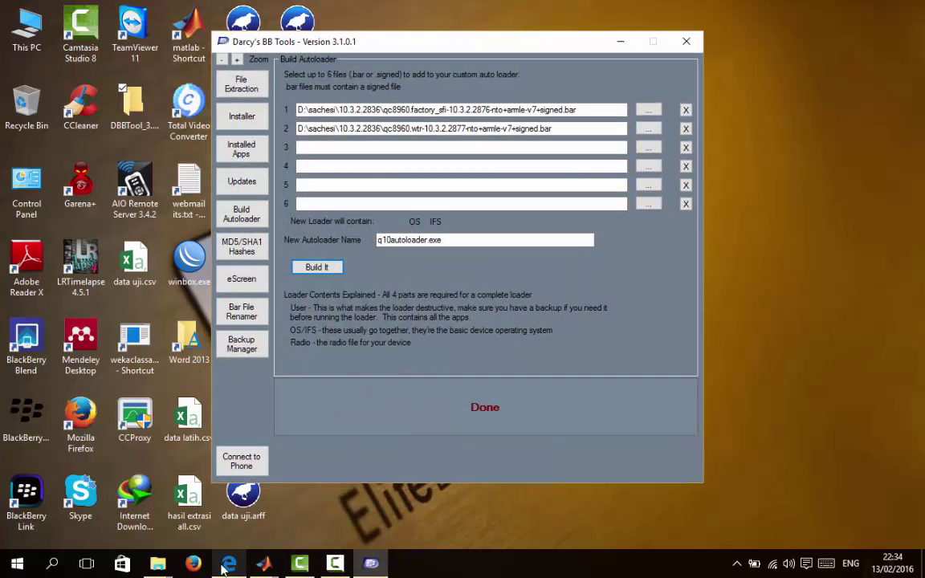
{"action": "mouse_move", "coordinate": [164, 571]}
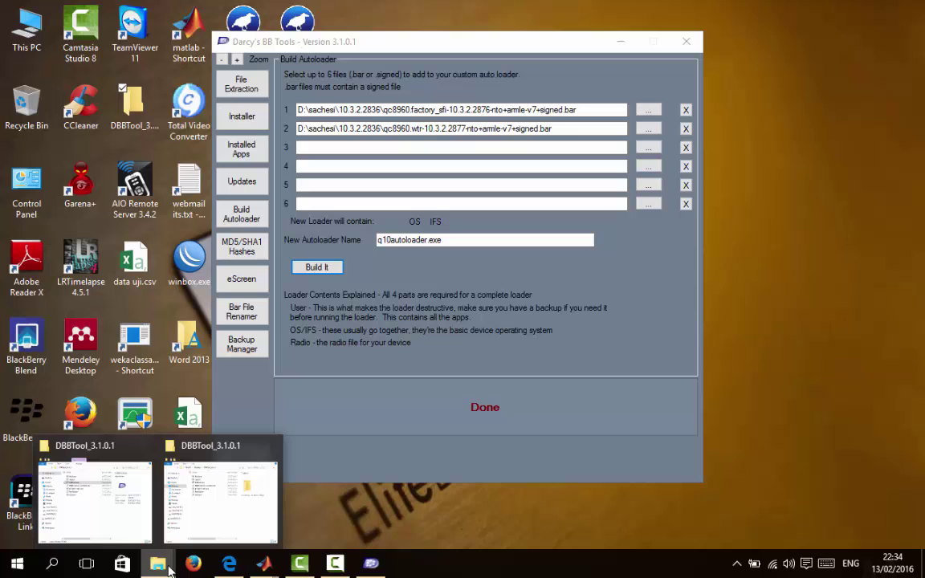
Step: Select the 434 MB q10autoloader.exe in DBBTool_3.1.0.1 and run it past the security warning
{"action": "left_click", "coordinate": [221, 494]}
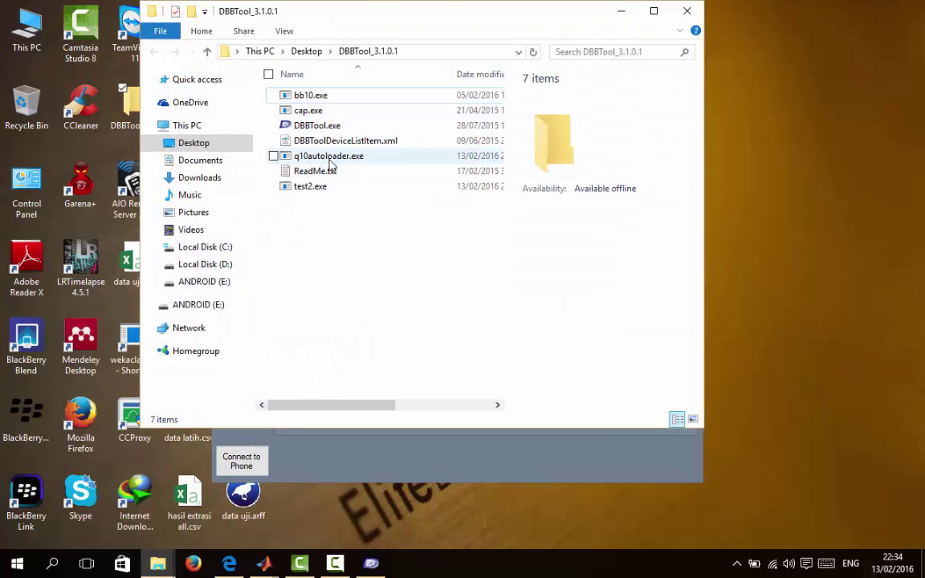
{"action": "left_click", "coordinate": [330, 157]}
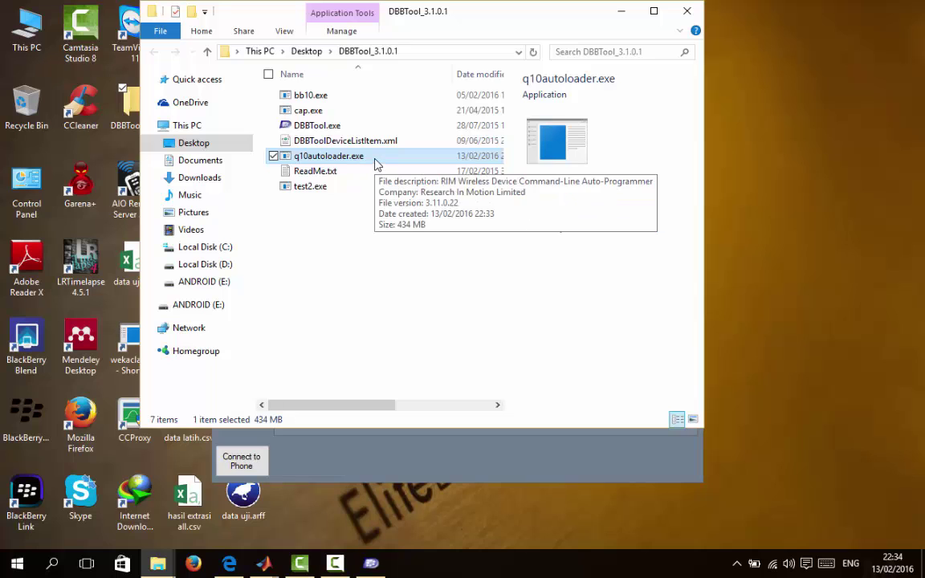
{"action": "double_click", "coordinate": [374, 160]}
{"action": "left_click", "coordinate": [518, 298]}
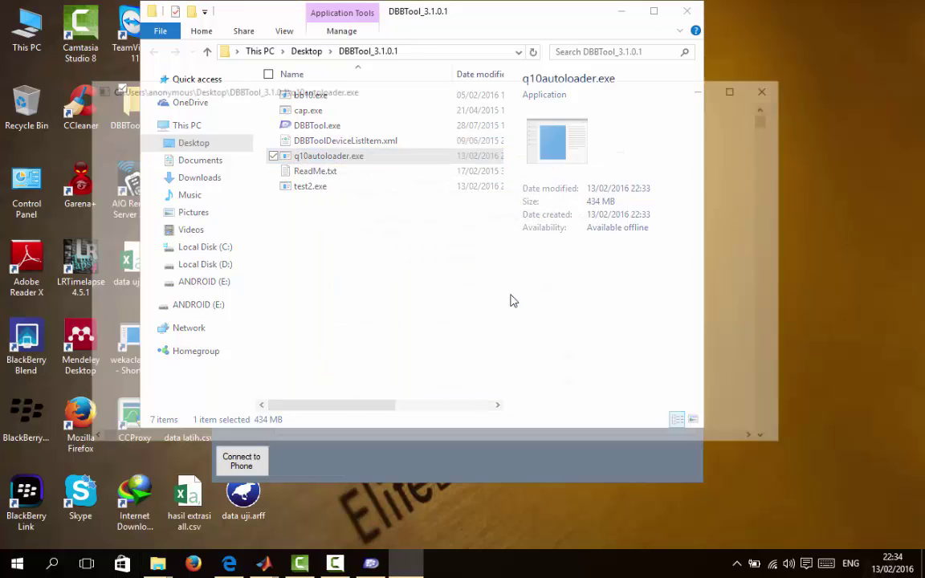